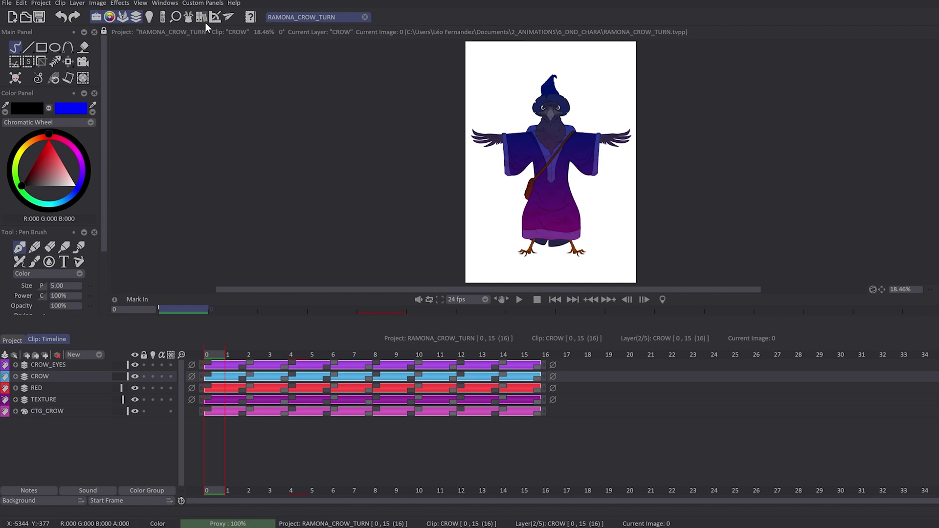
Open the image library and add the project's Display image as Display 0
click(202, 17)
click(179, 370)
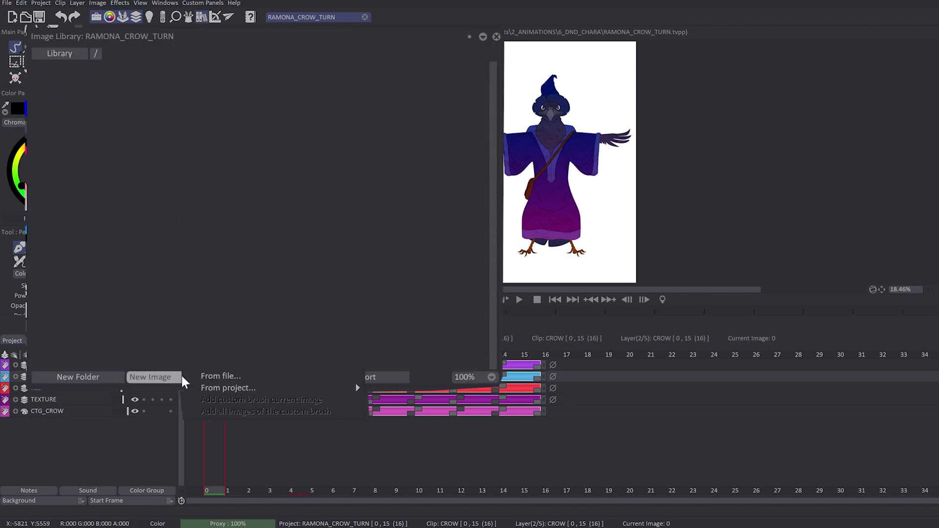
mouse_move(227, 389)
click(397, 389)
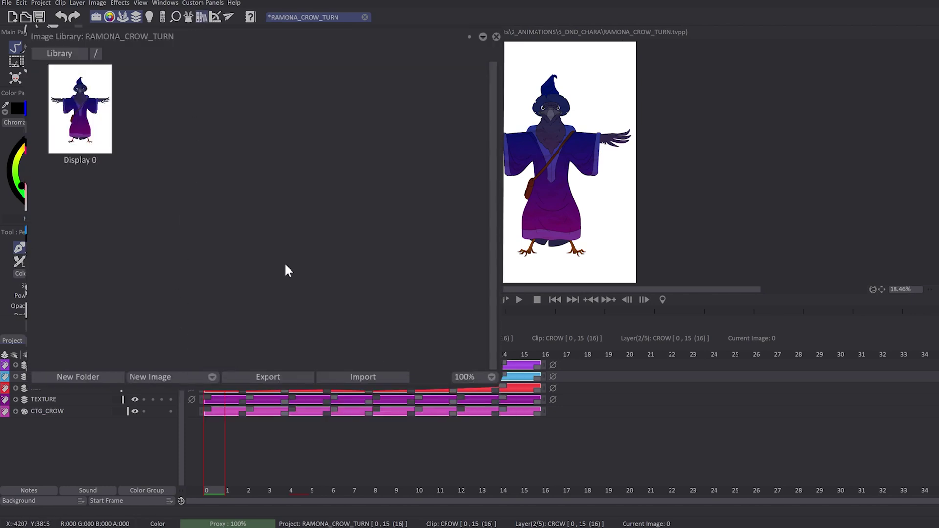
Add the CROW layer's current image, CROW: 0, to the library
click(212, 377)
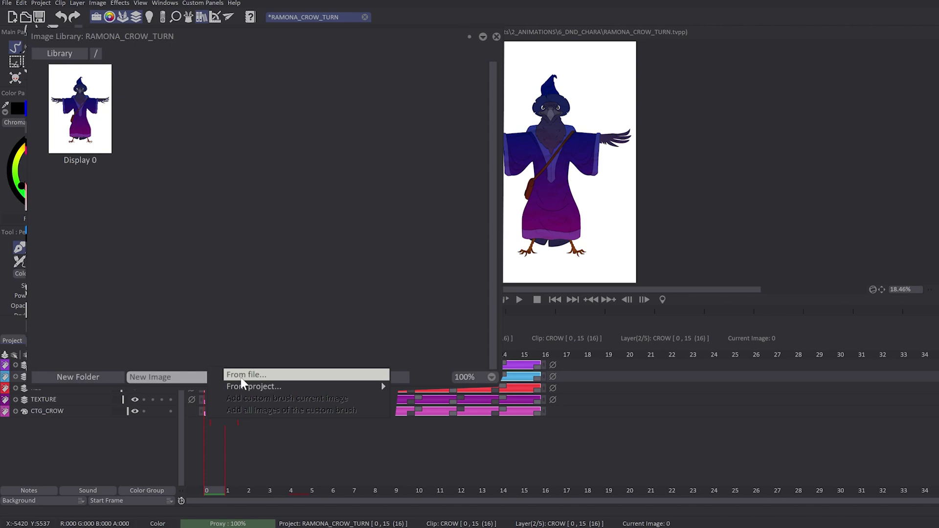
mouse_move(387, 387)
click(479, 410)
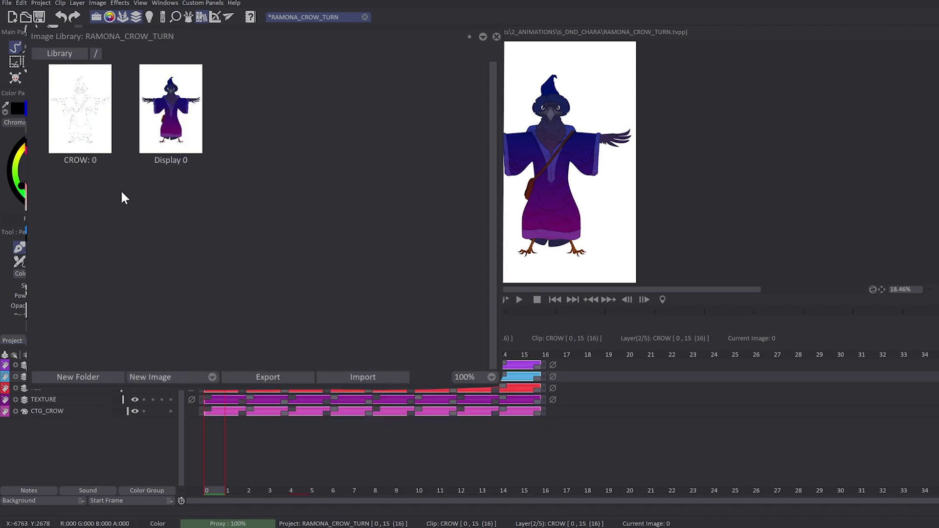
click(208, 376)
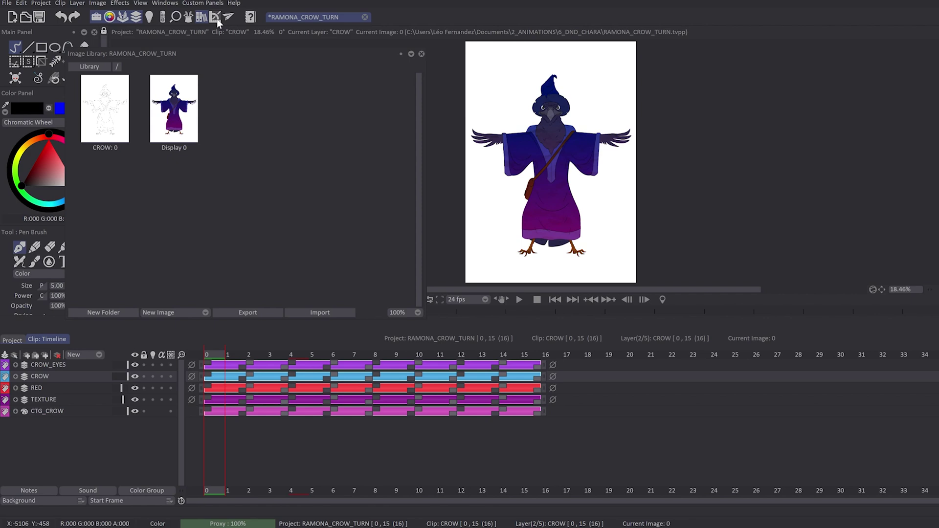
Create a Support guideline from the Display 0 crow image and close the Guideline panel
click(218, 20)
click(111, 346)
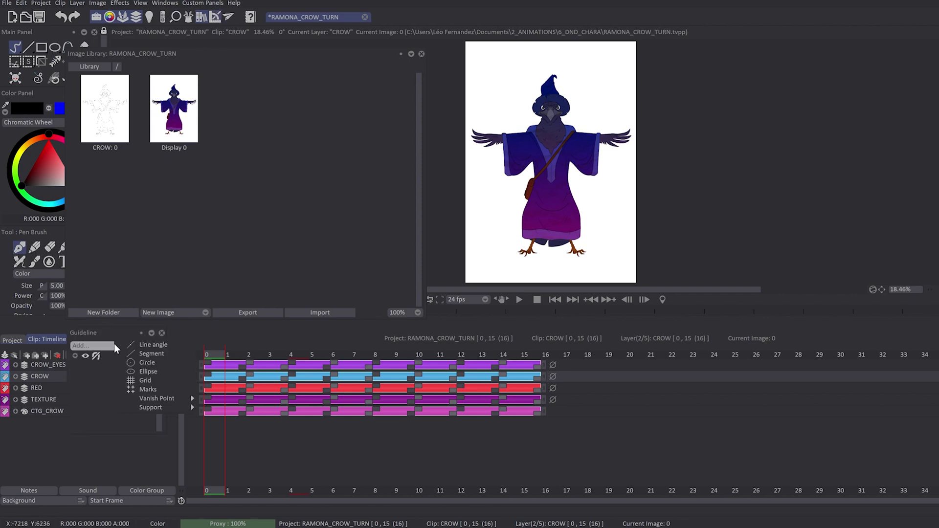
mouse_move(182, 413)
click(234, 413)
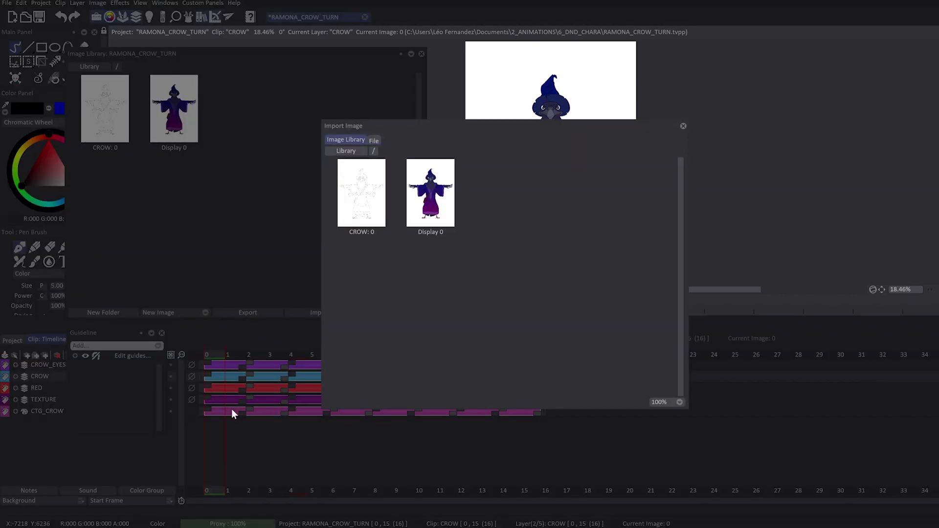
double_click(437, 200)
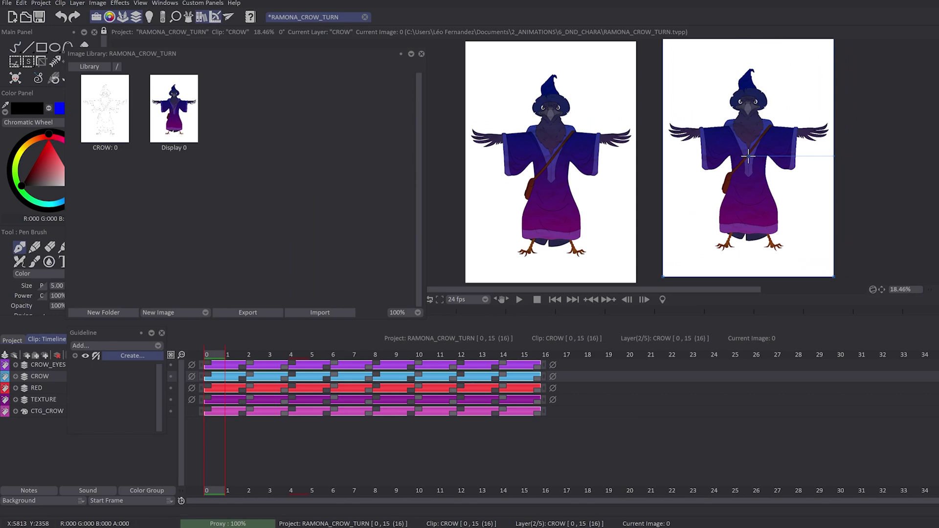
click(162, 333)
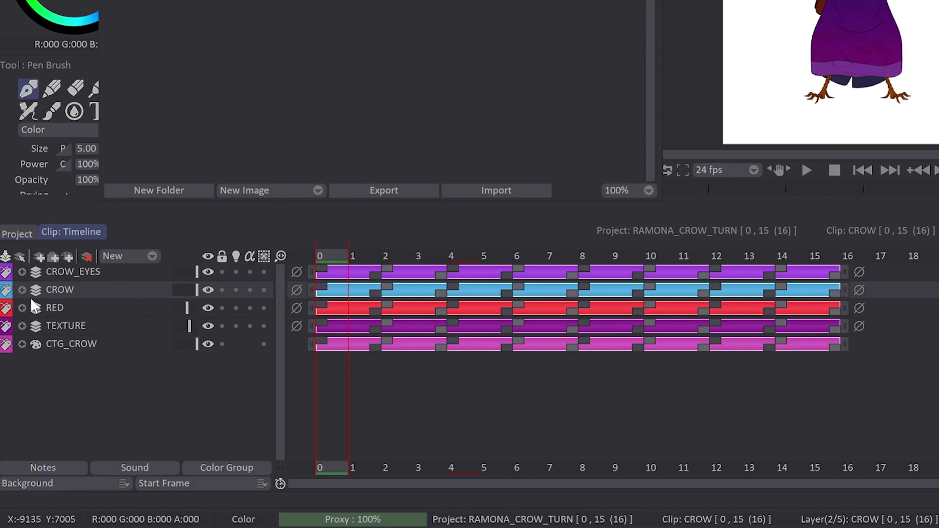
Open the Texturizer for the CTG_CROW layer with Display 0 as its texture
click(21, 344)
right_click(43, 383)
click(64, 417)
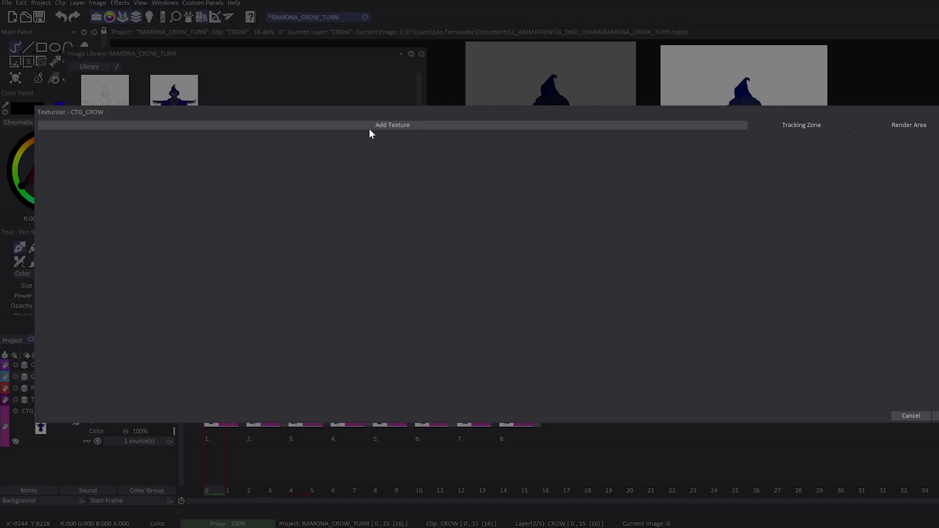
click(369, 129)
double_click(430, 198)
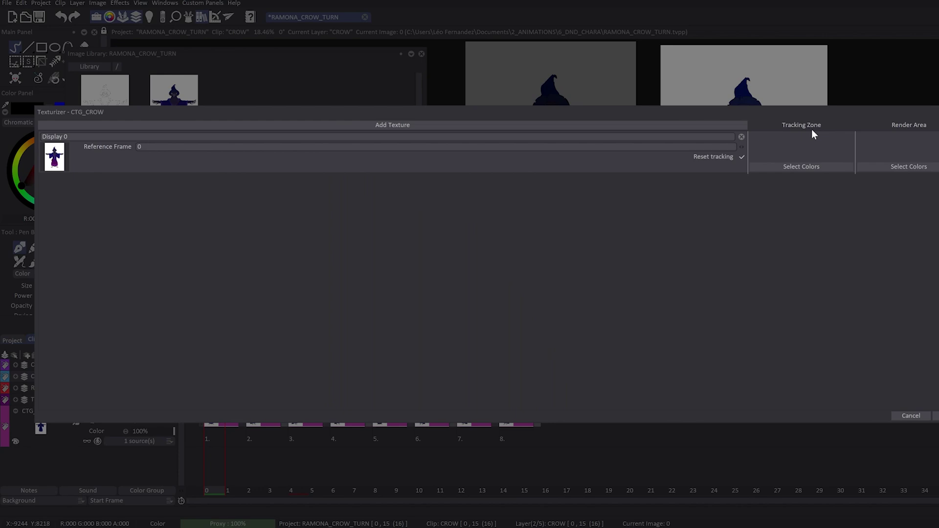
Set a dark blue tracking zone and the first render area colour, then run the texturizer
click(805, 167)
click(832, 167)
click(906, 166)
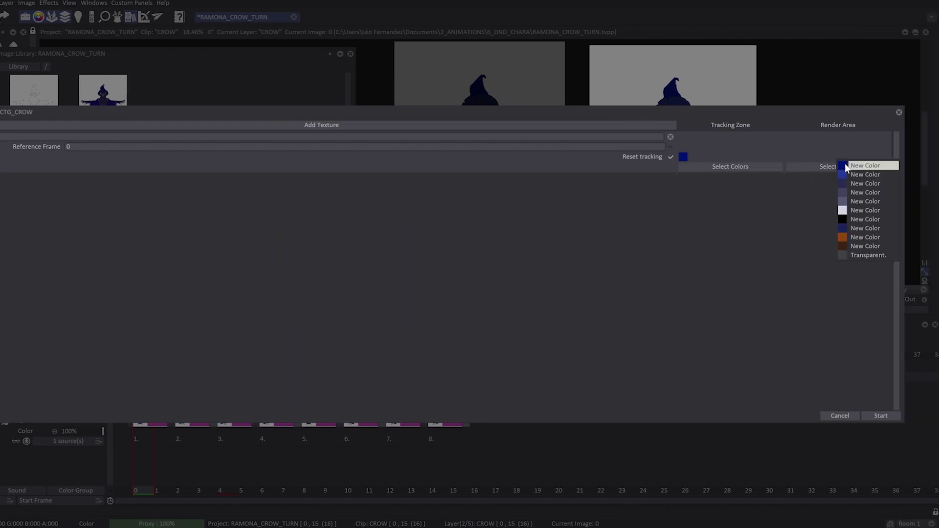
click(915, 166)
click(807, 239)
click(876, 416)
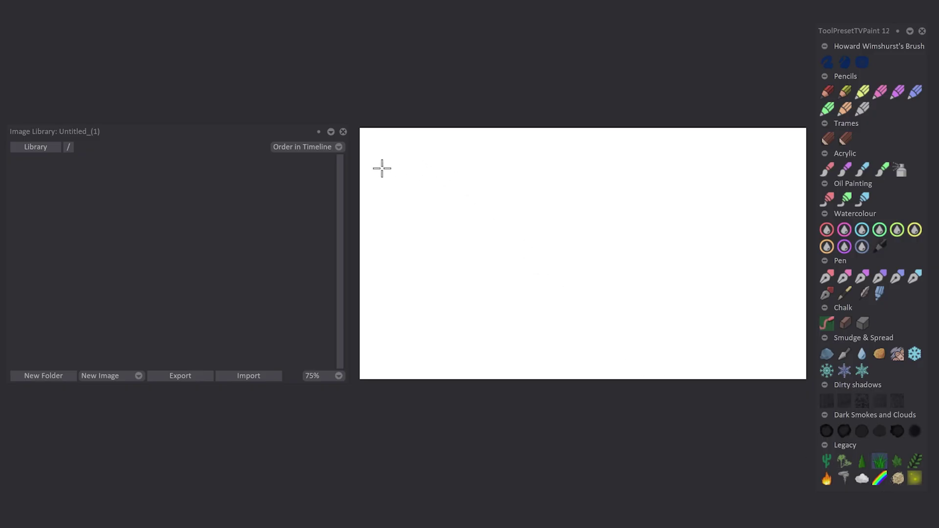
Paint a grass zigzag across the canvas and add the brush's current image as Grass (10)
mouse_move(397, 168)
mouse_down()
mouse_move(413, 223)
mouse_move(471, 264)
mouse_move(624, 273)
mouse_move(730, 321)
mouse_move(710, 355)
mouse_up()
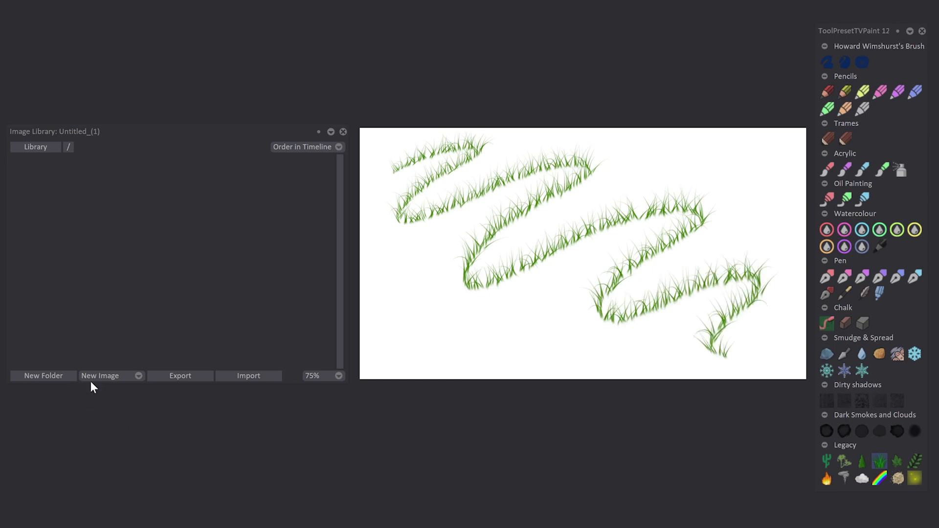
click(109, 377)
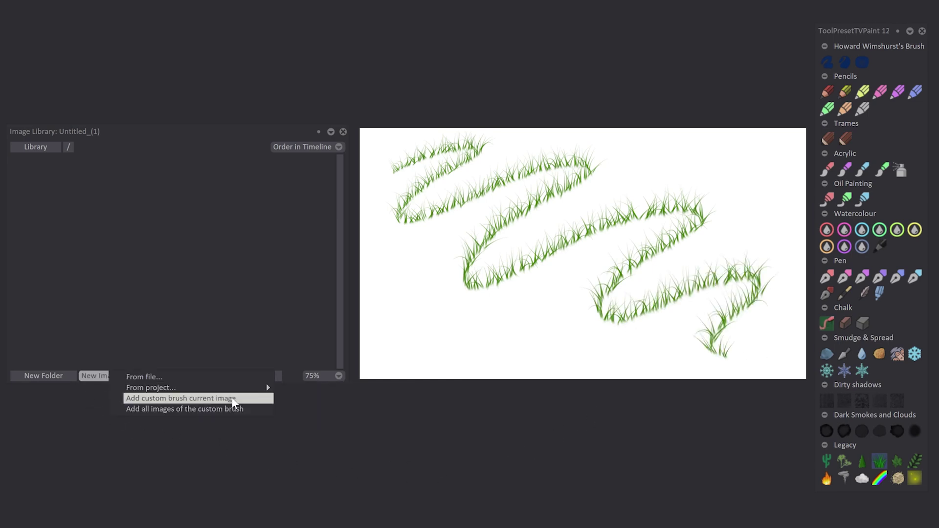
click(195, 399)
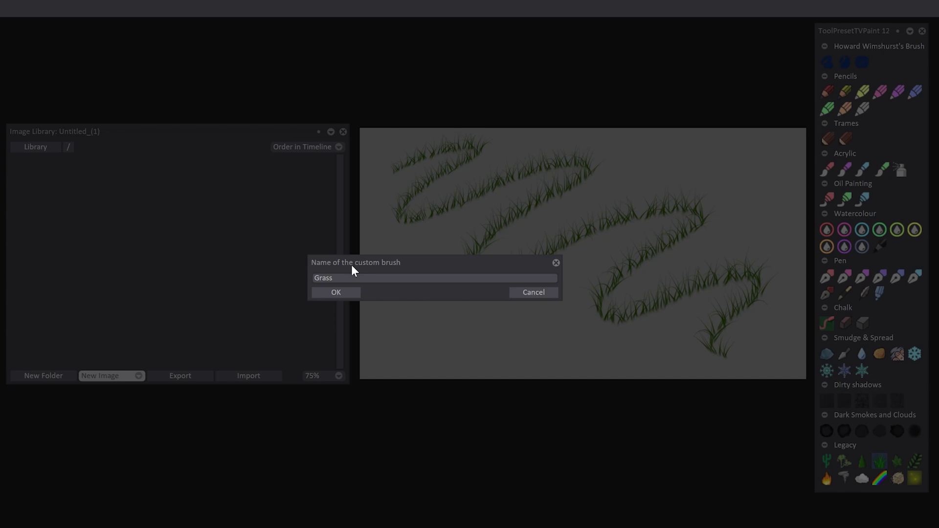
click(345, 291)
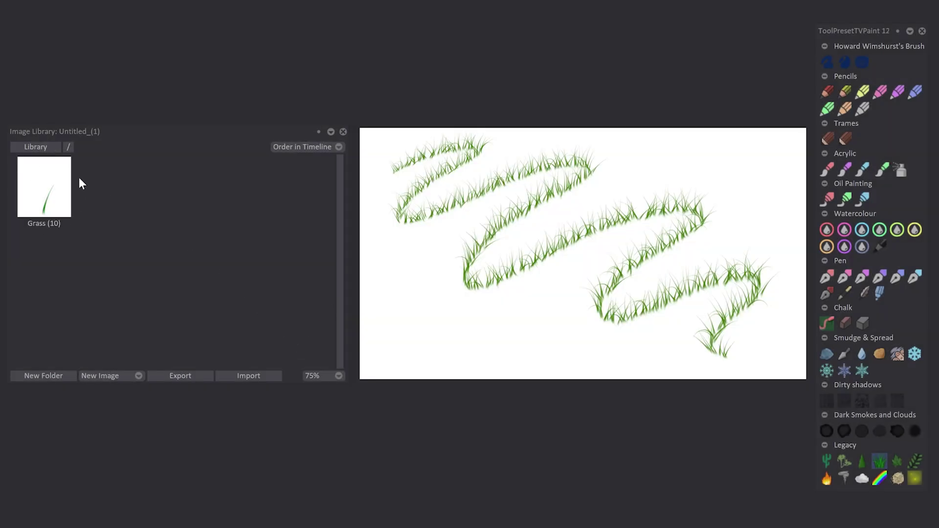
Add all custom grass brush images into a new folder named 'Grass' and open it
click(129, 375)
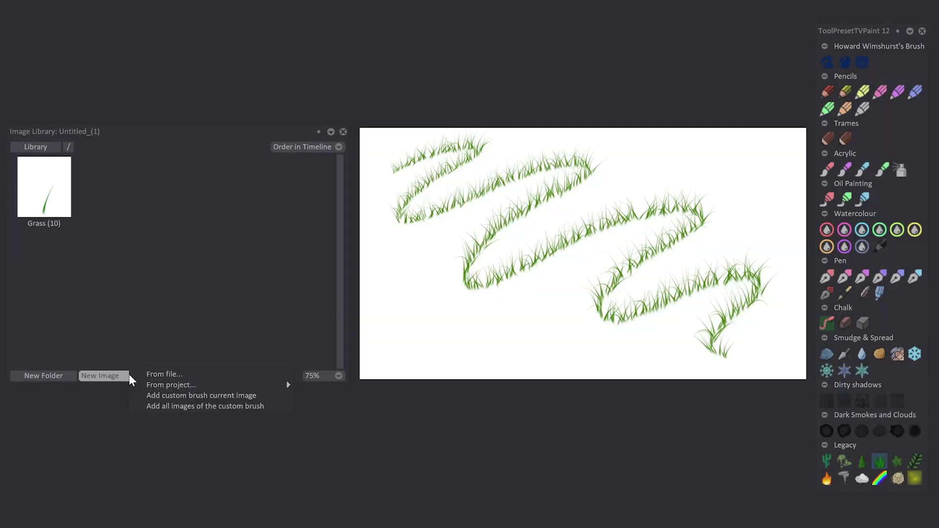
mouse_move(161, 387)
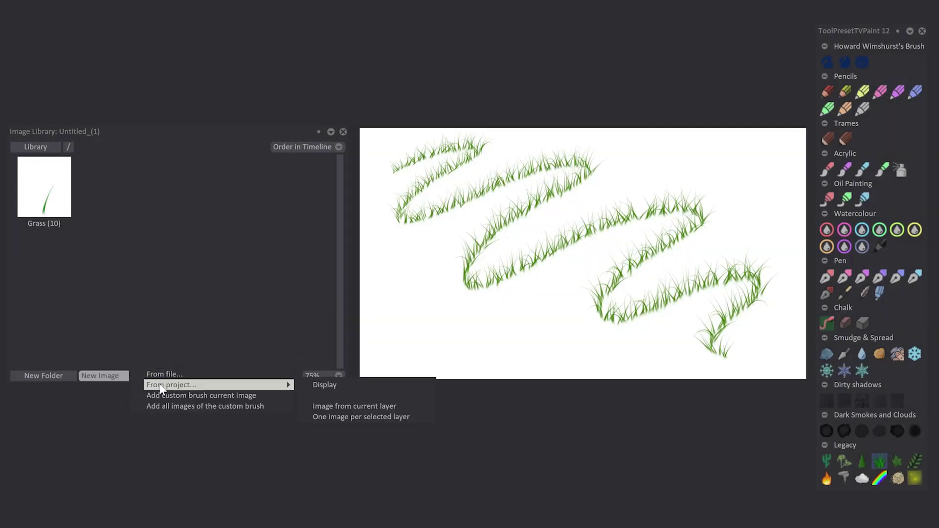
click(239, 407)
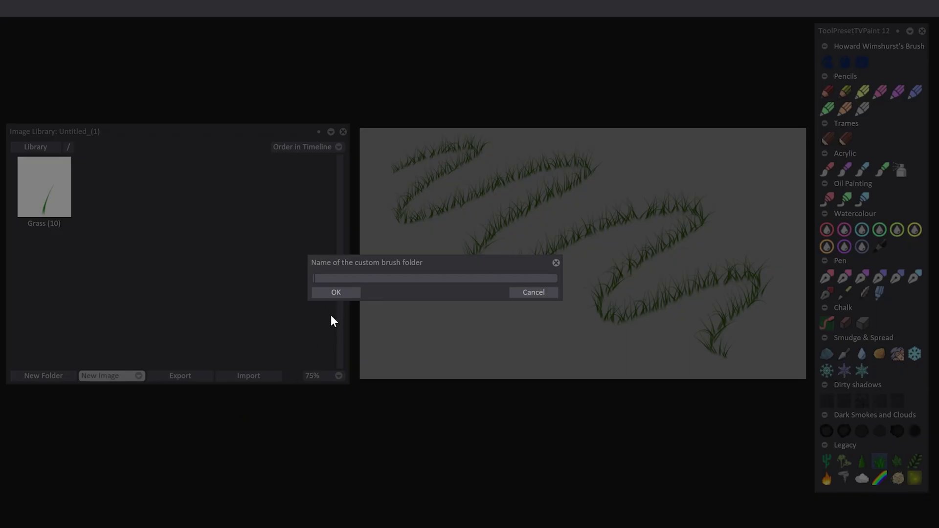
text(Grass)
click(344, 293)
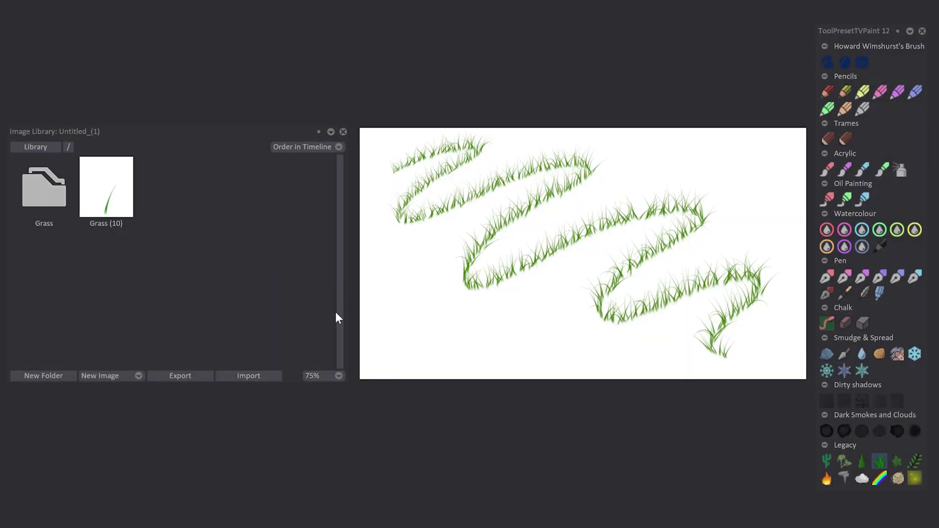
double_click(48, 201)
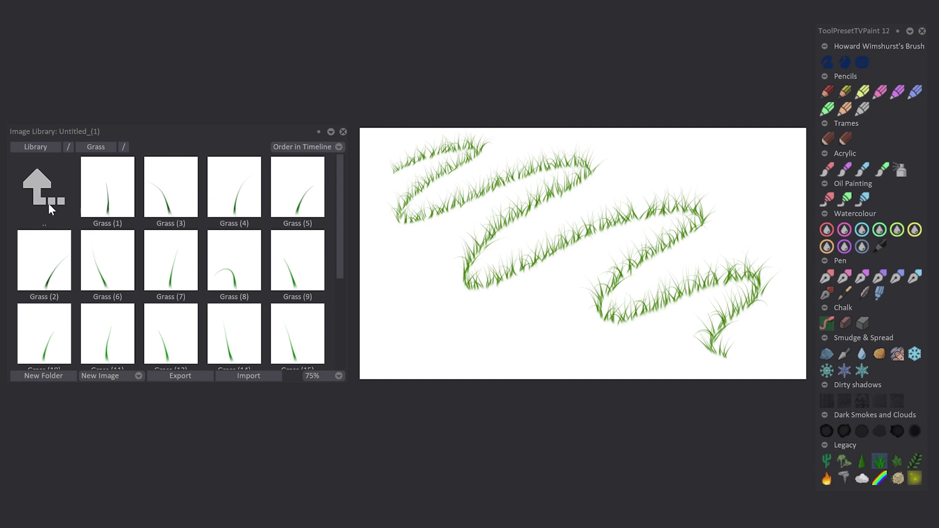
mouse_move(338, 202)
mouse_down()
mouse_move(341, 304)
mouse_move(342, 192)
mouse_up()
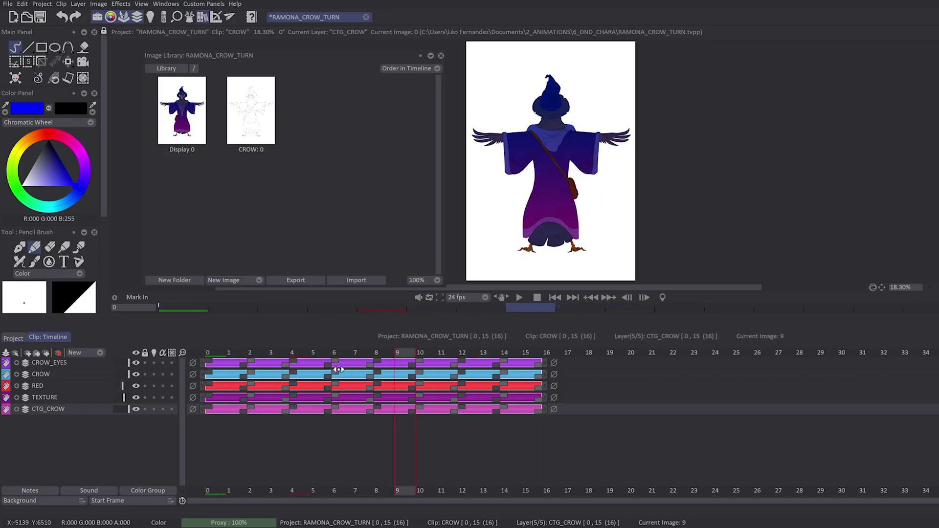
Turn all five crow layers into library folders under RAMONA_CROW_TURN, then browse the CROW folder
click(56, 363)
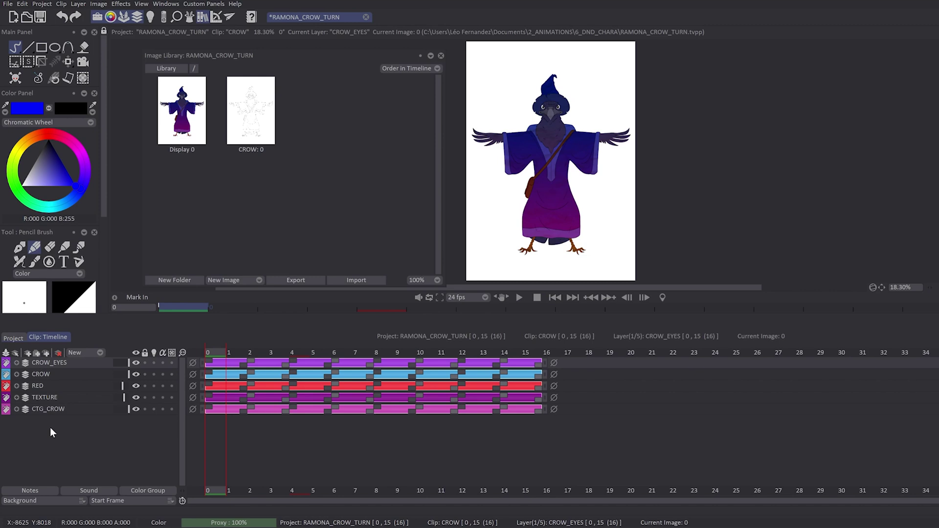
shift+click(49, 408)
right_click(54, 362)
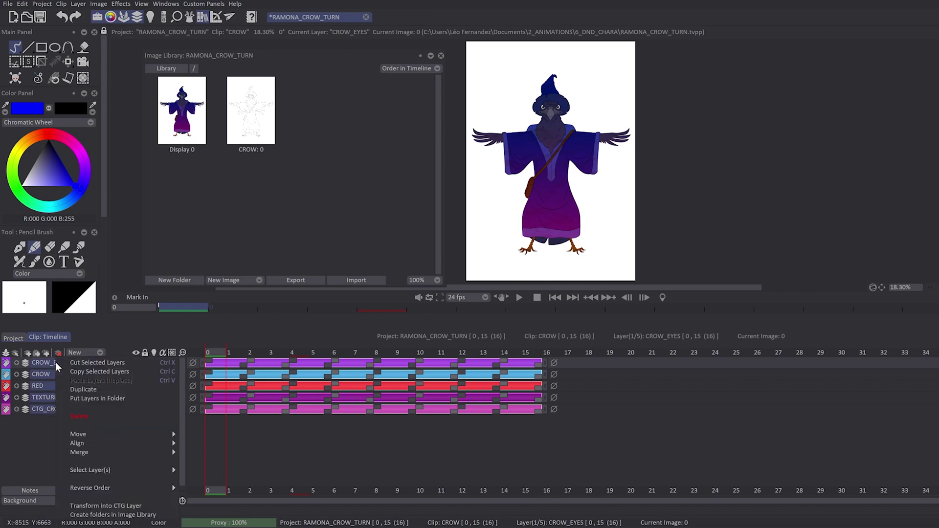
click(91, 514)
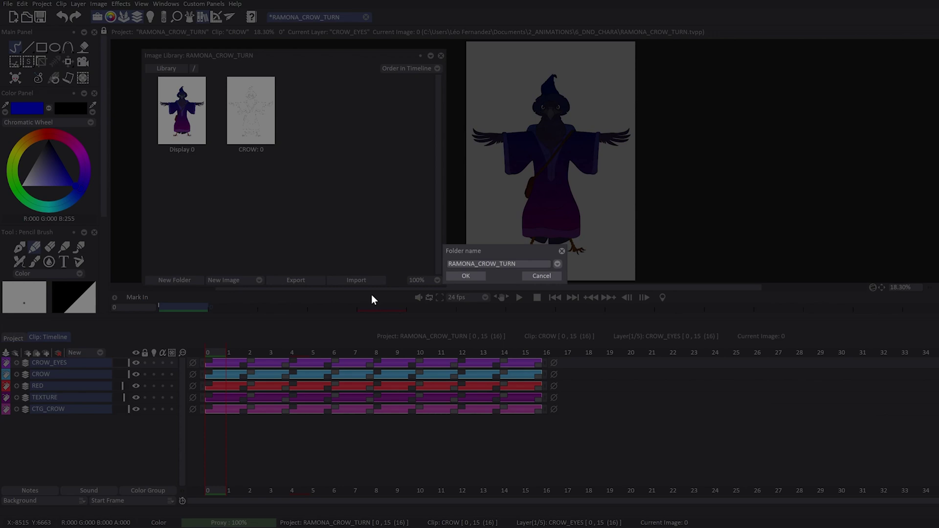
click(463, 276)
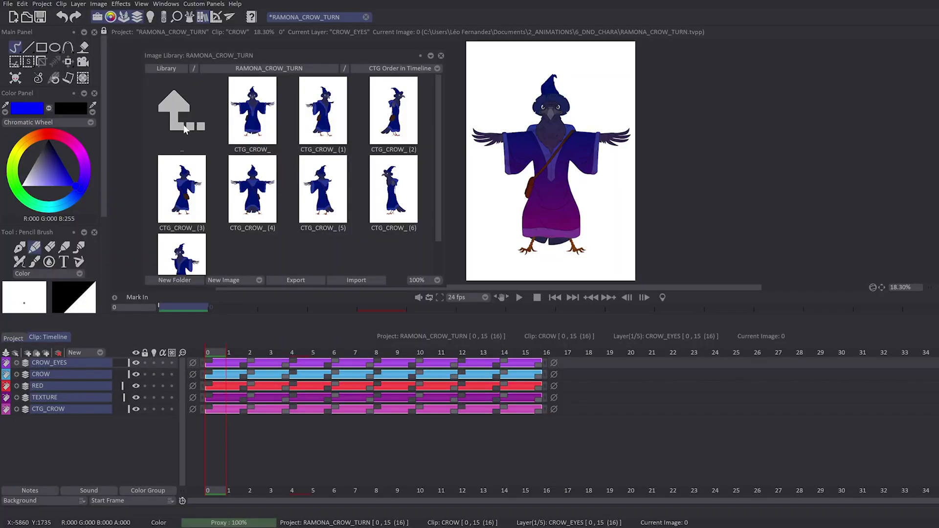
double_click(185, 129)
double_click(341, 128)
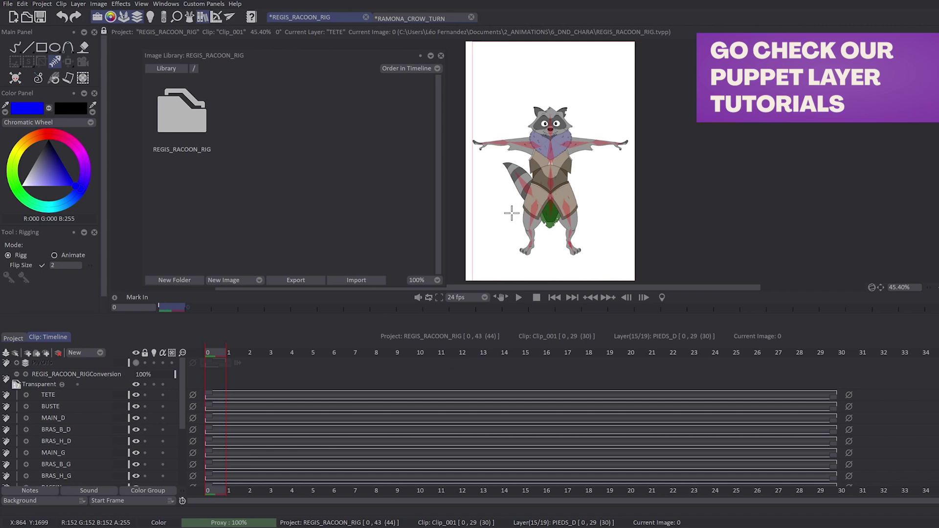
Browse into REGIS_RACOON_RIG > TETE and scroll through the head-expression thumbnails
double_click(182, 121)
double_click(256, 117)
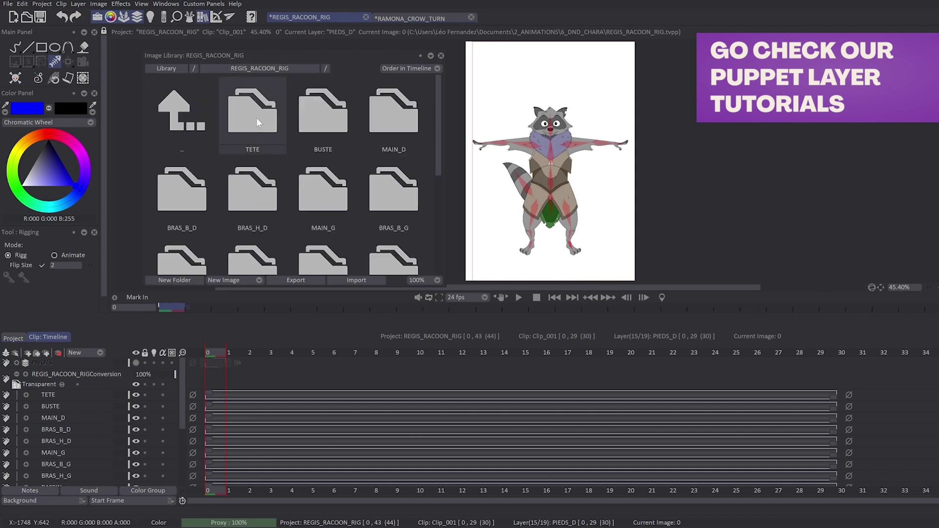
mouse_move(436, 109)
mouse_down()
mouse_move(443, 193)
mouse_move(444, 95)
mouse_up()
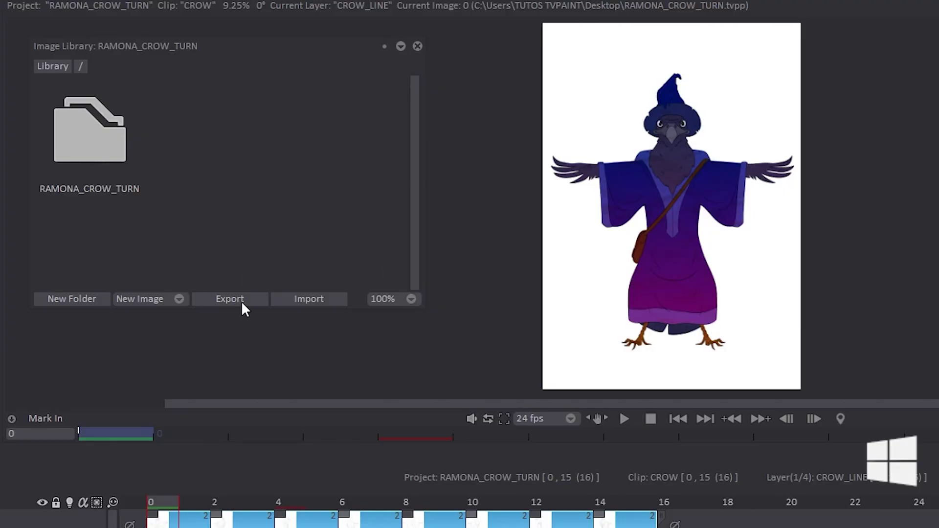
Export the Image Library to the Desktop as the library file 'Ramona'
click(242, 302)
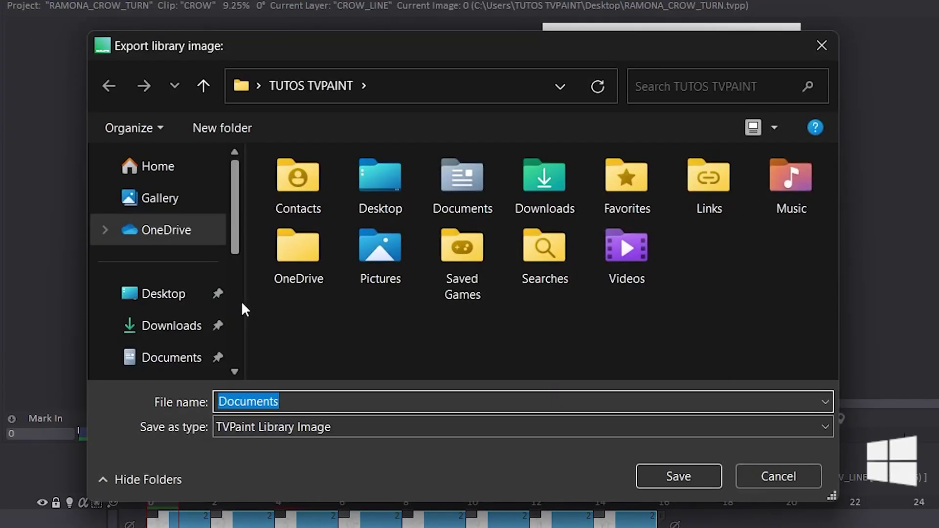
click(170, 306)
double_click(328, 408)
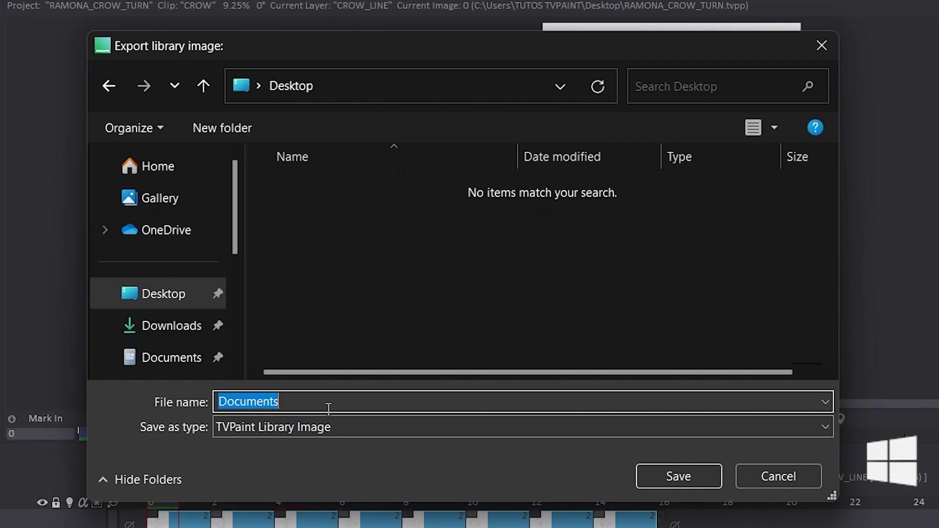
text(Ramo)
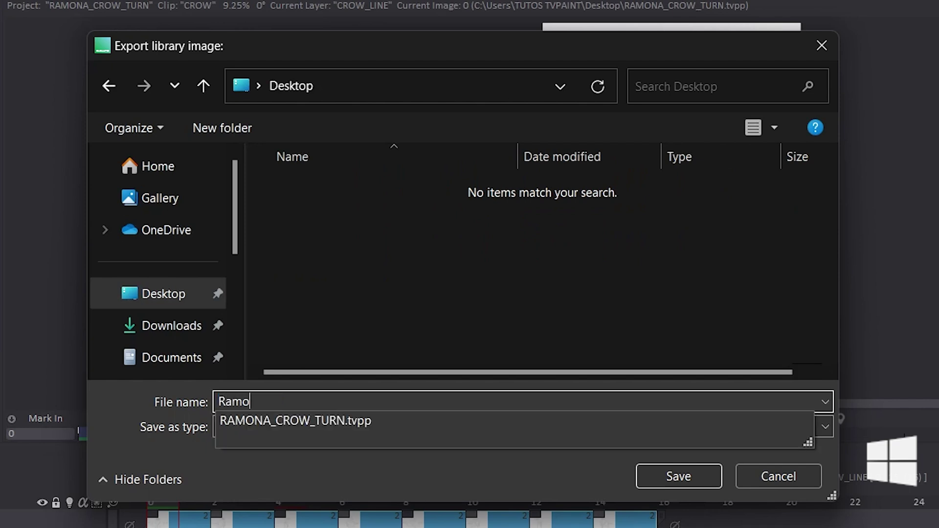
text(na)
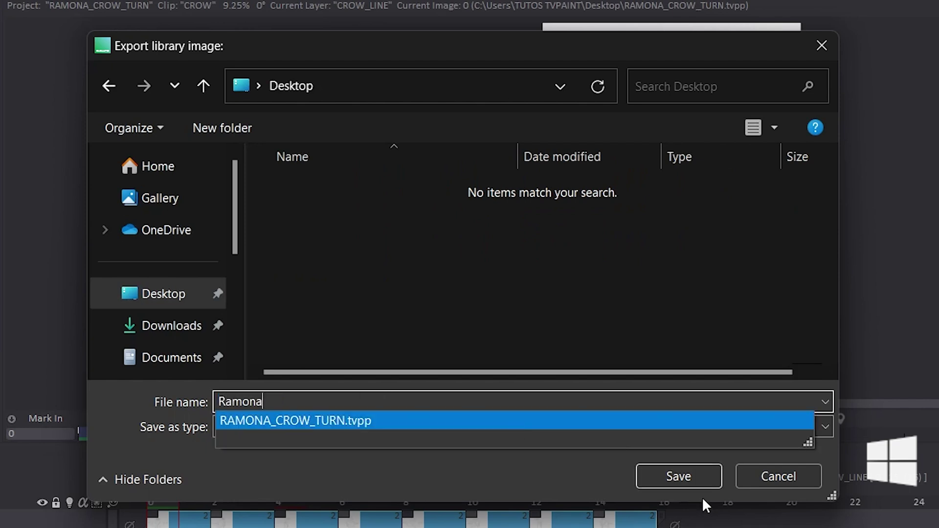
click(683, 476)
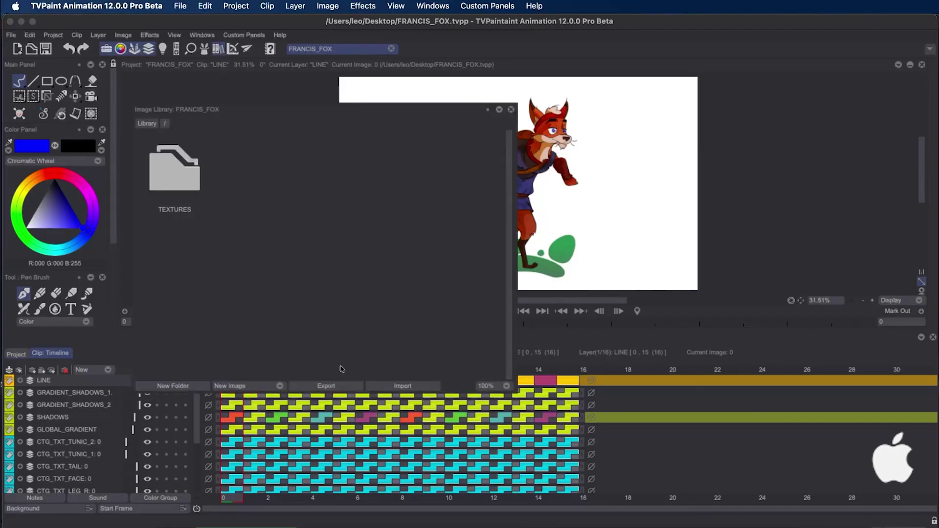
Import ramona.tvpl from the Desktop into the FRANCIS_FOX image library
click(392, 387)
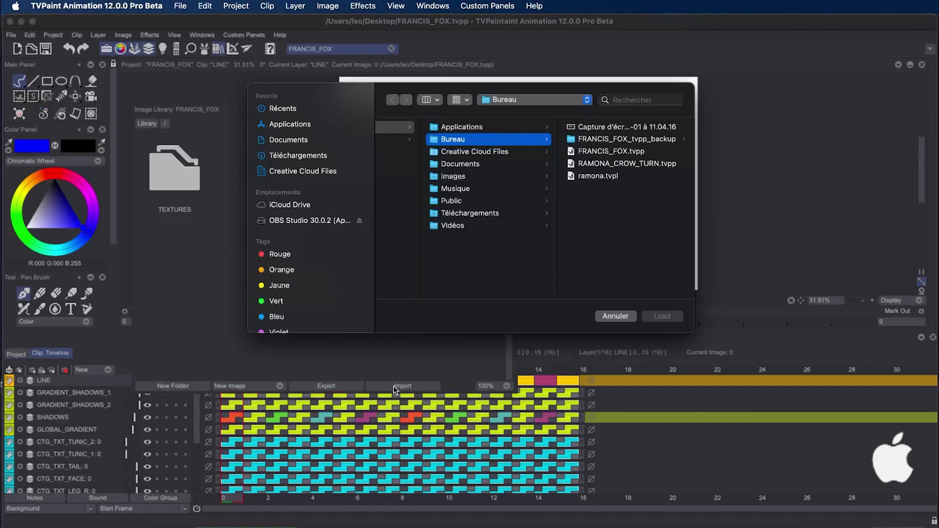
click(593, 165)
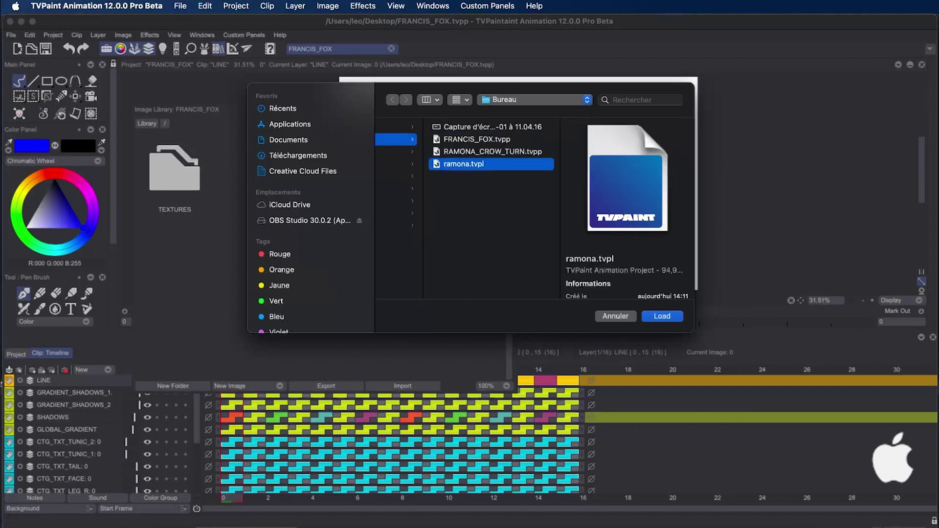
click(651, 319)
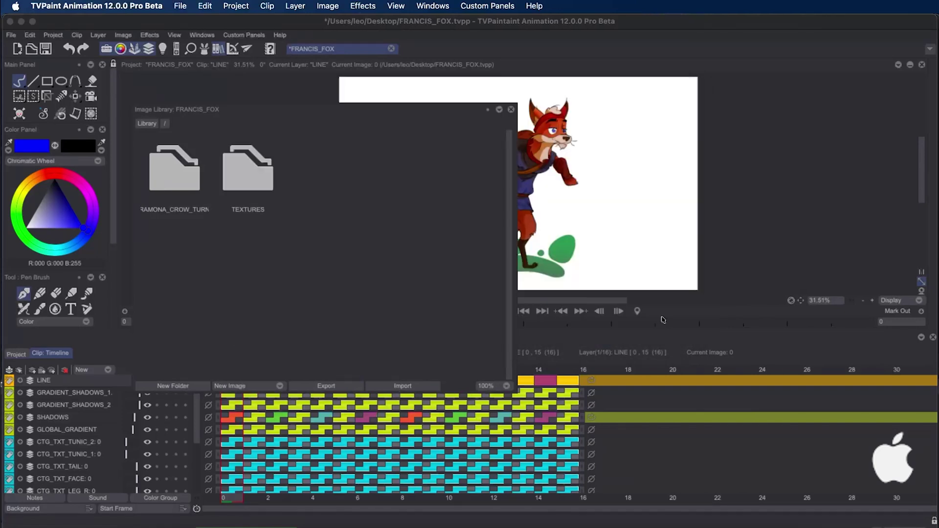
Browse the imported RAMONA_CROW_TURN folder's CROW_LINE and CTG_CROW images
double_click(178, 181)
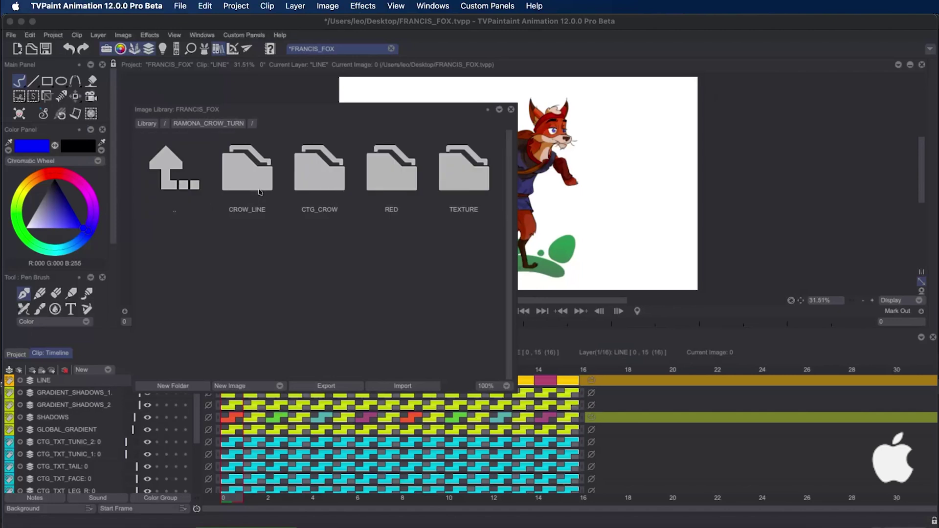
double_click(261, 192)
double_click(210, 189)
double_click(309, 190)
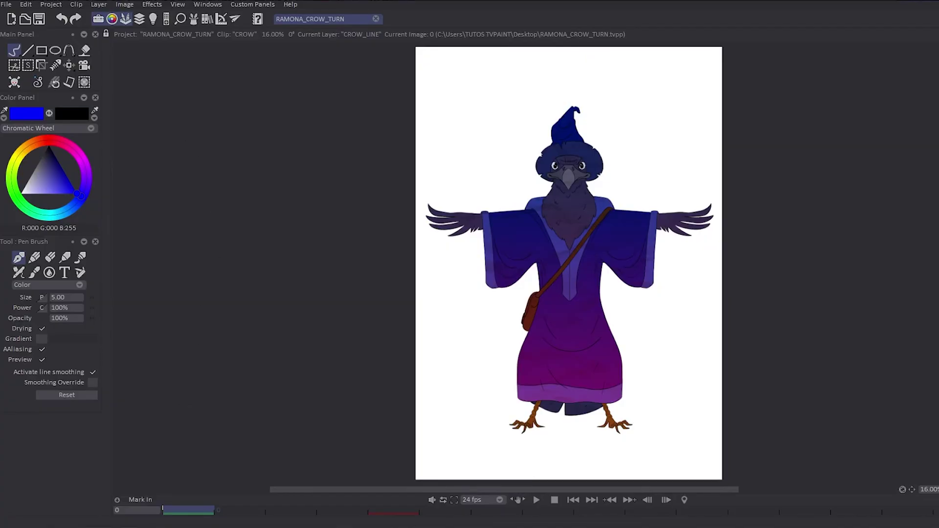
Start a new project with the Desktop Ramona.tvpl set as the library file to load
click(9, 6)
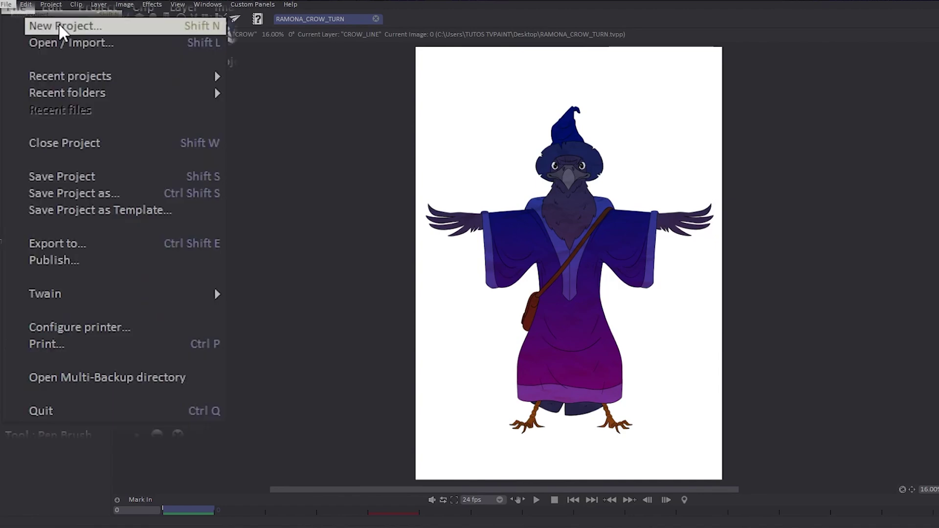
click(29, 25)
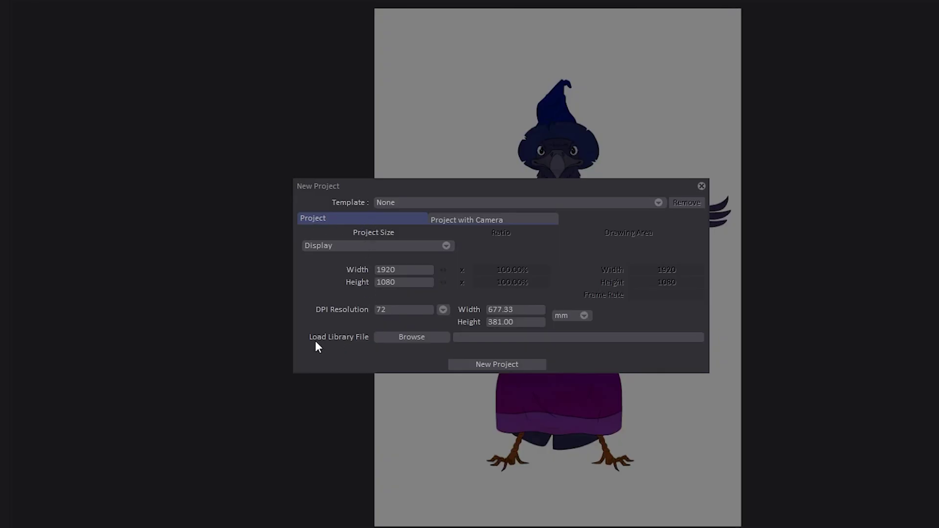
click(416, 338)
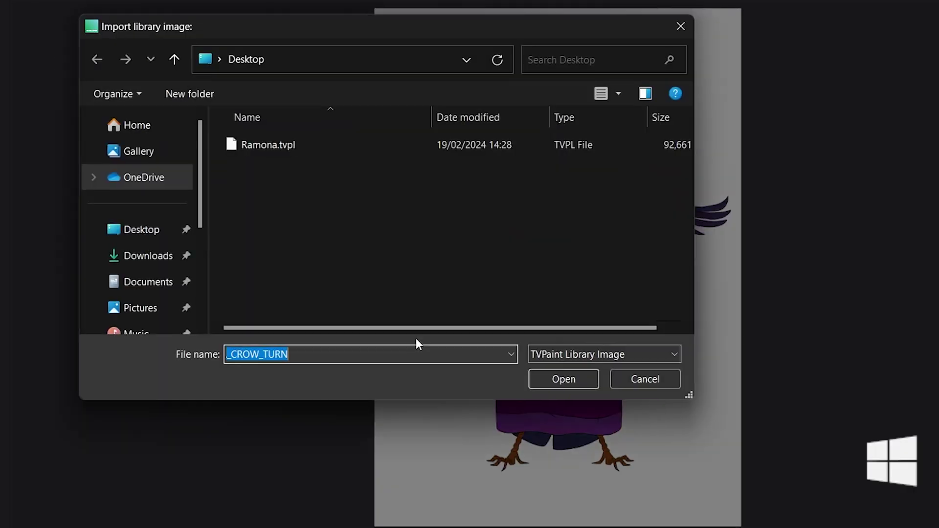
click(284, 145)
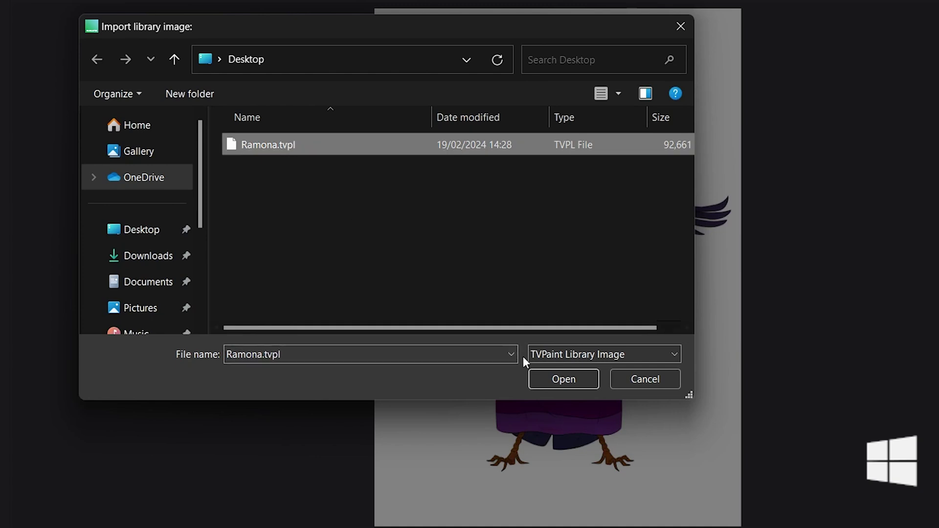
click(564, 379)
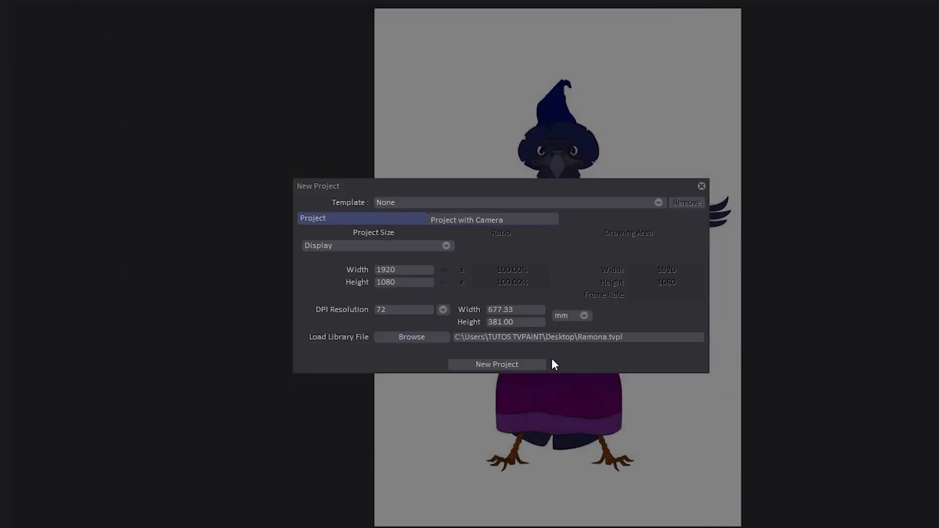
Create the Untitled_(1) project and browse its RAMONA_CROW_TURN library folder showing CROW_LINE and CTG_CROW
click(497, 364)
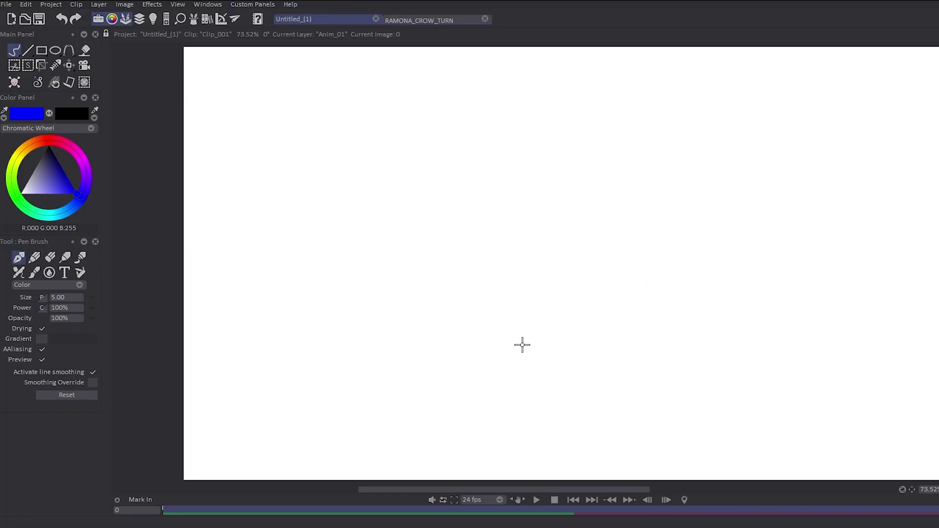
click(207, 20)
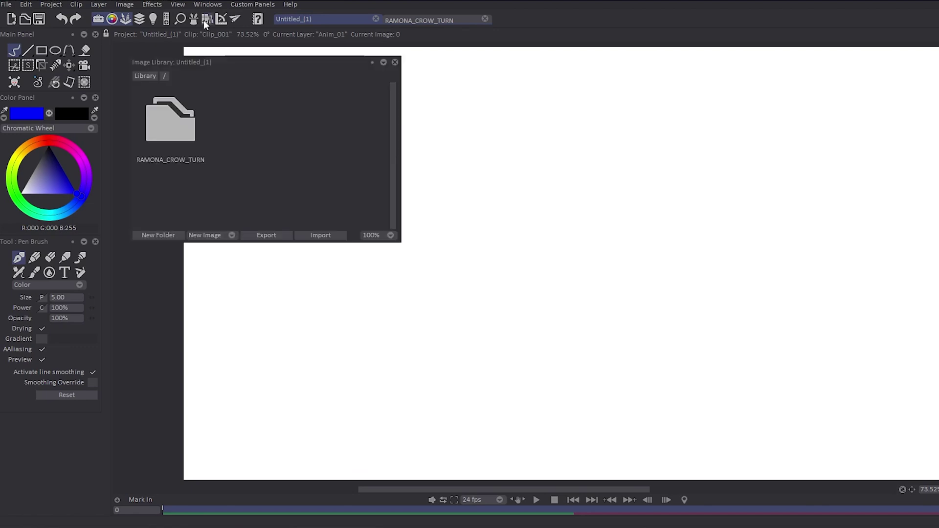
double_click(177, 145)
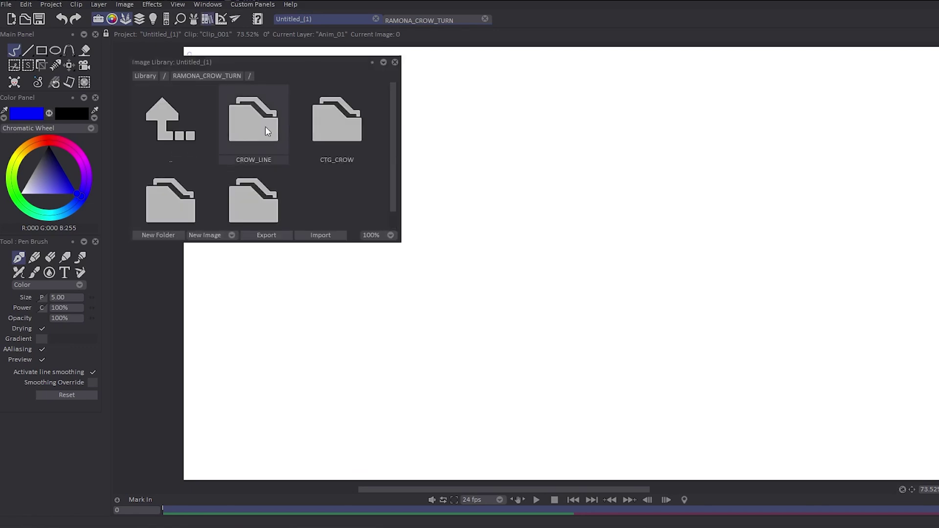